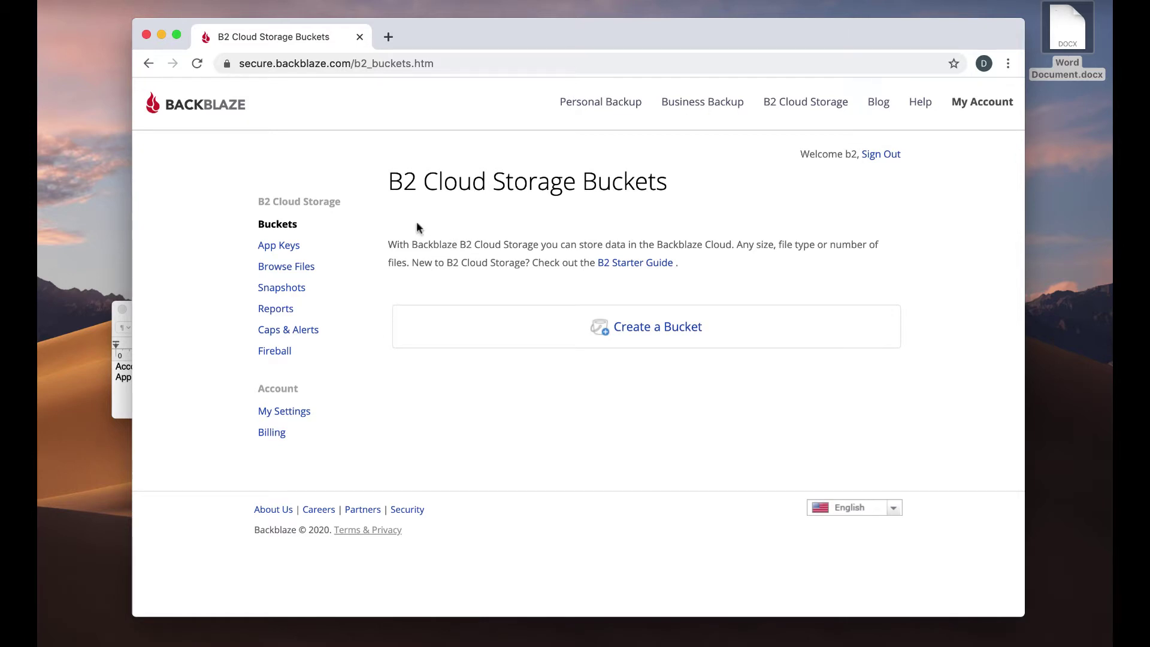
# Generate a new Backblaze B2 master application key and paste its key ID into Keys.rtf after Account ID
pyautogui.click(289, 247)
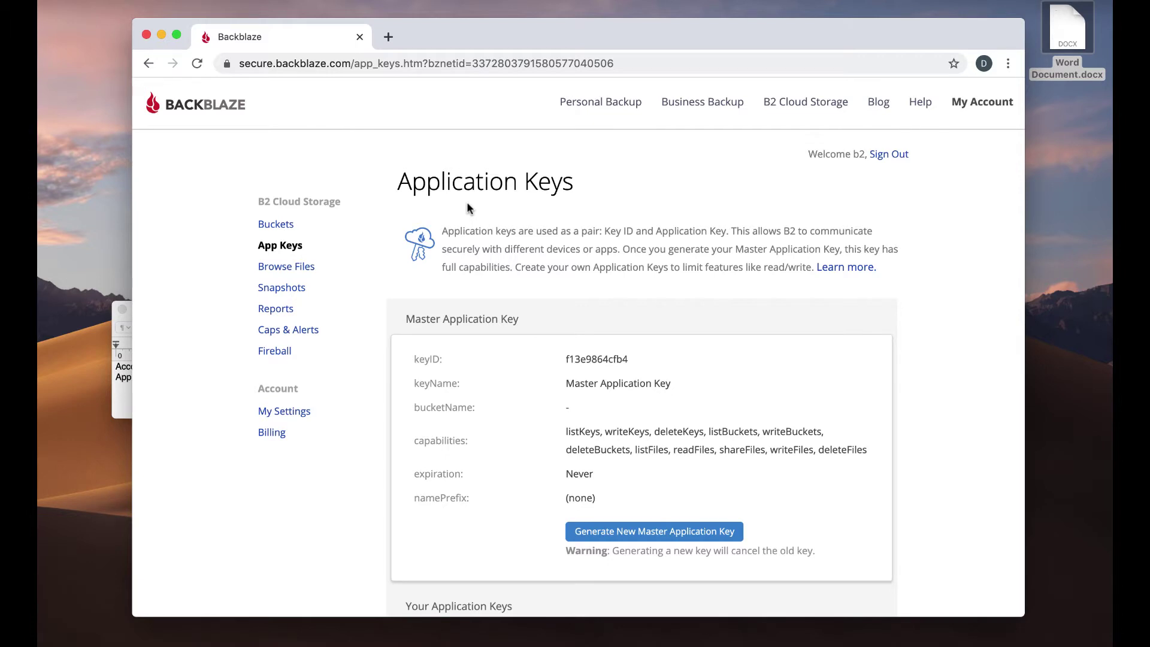
pyautogui.click(644, 536)
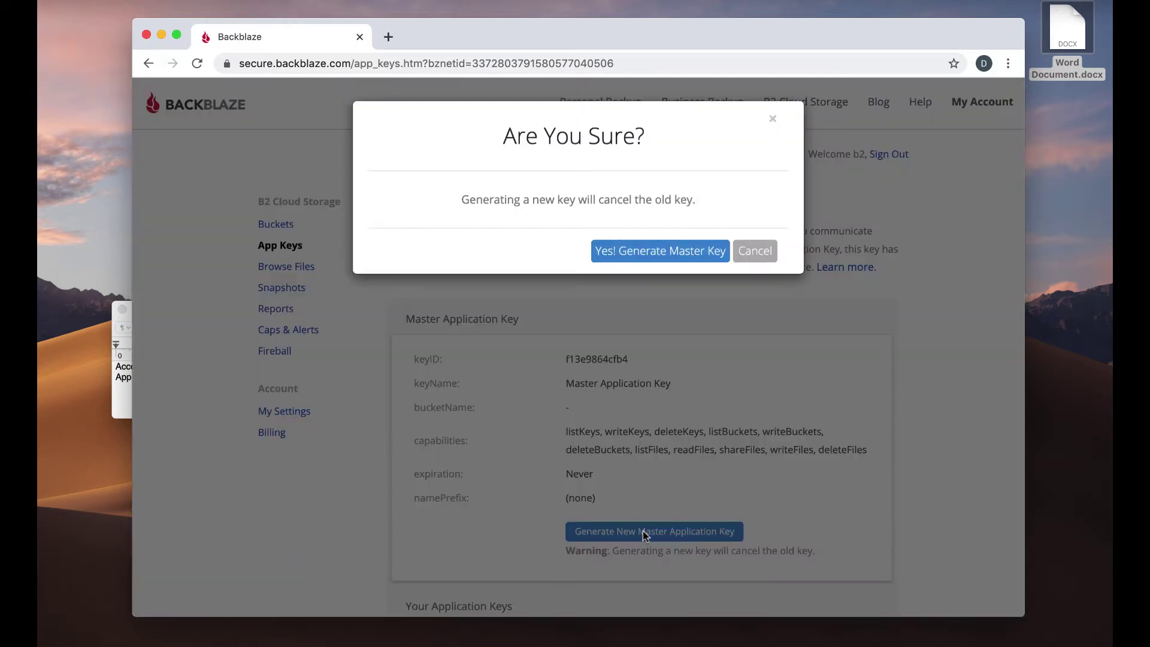
pyautogui.click(659, 248)
pyautogui.scroll(-5, 659, 248)
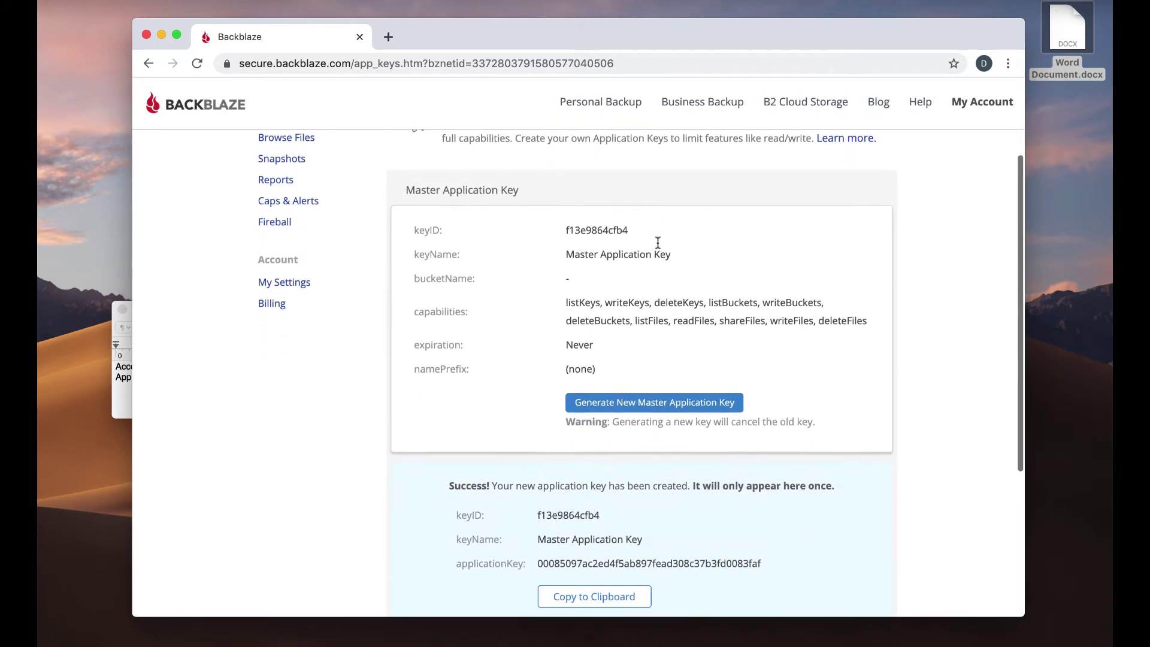
pyautogui.doubleClick(568, 509)
pyautogui.press('super+c')
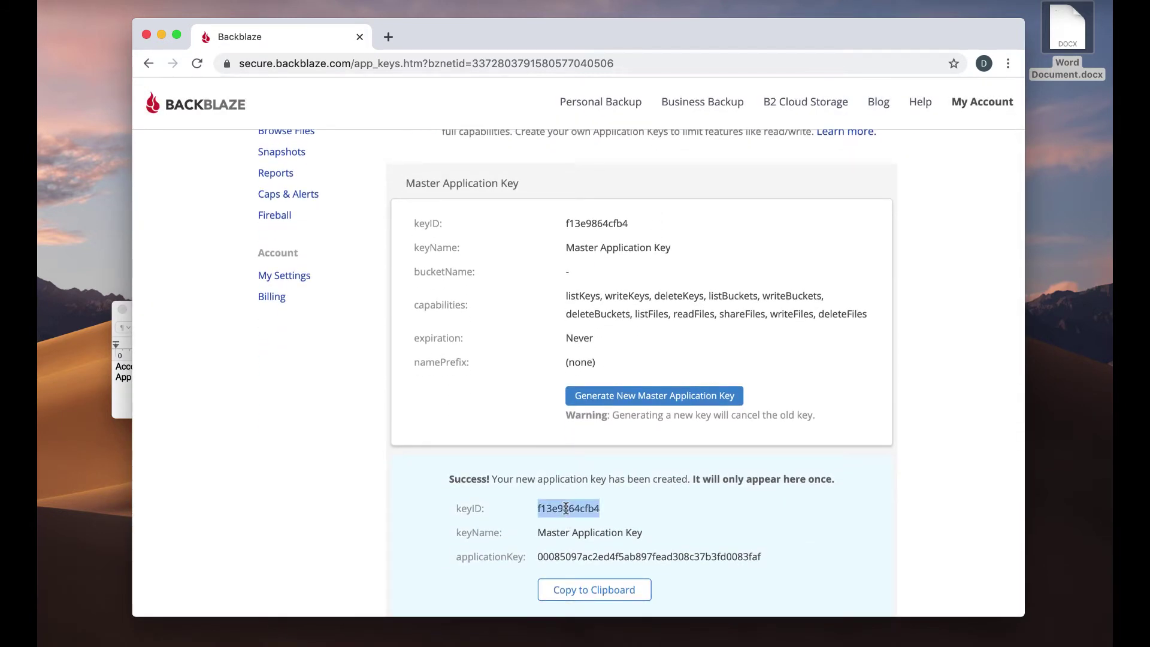
pyautogui.click(119, 398)
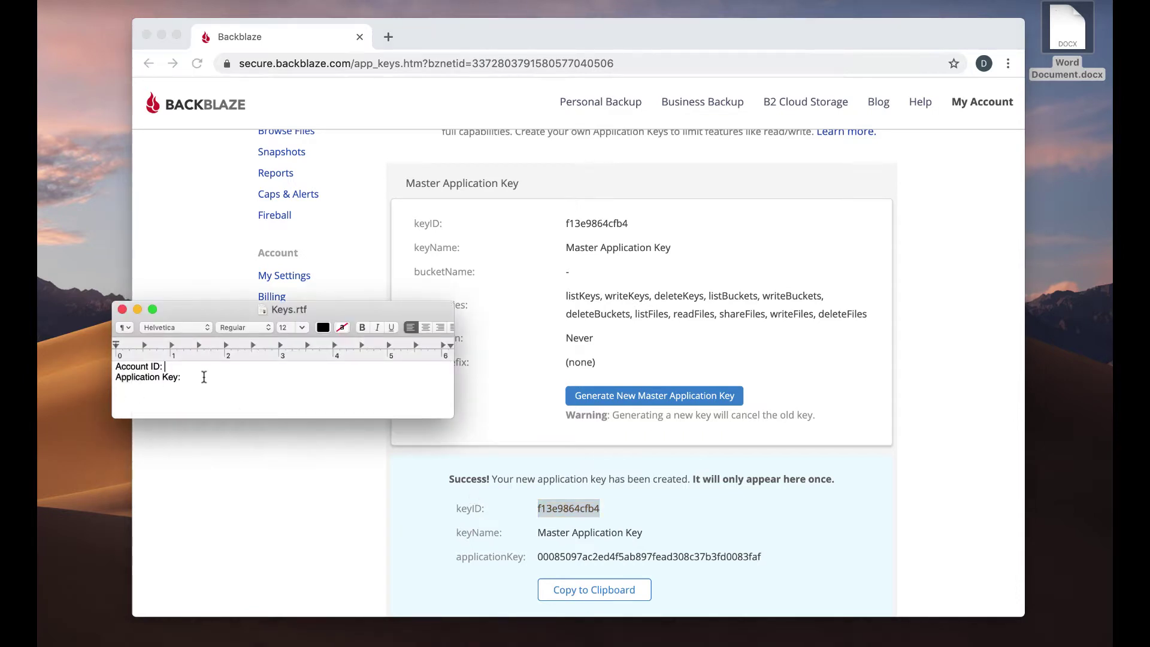
pyautogui.press('super+v')
# Paste the new application key after the Application Key line in Keys.rtf and save the file
pyautogui.click(521, 515)
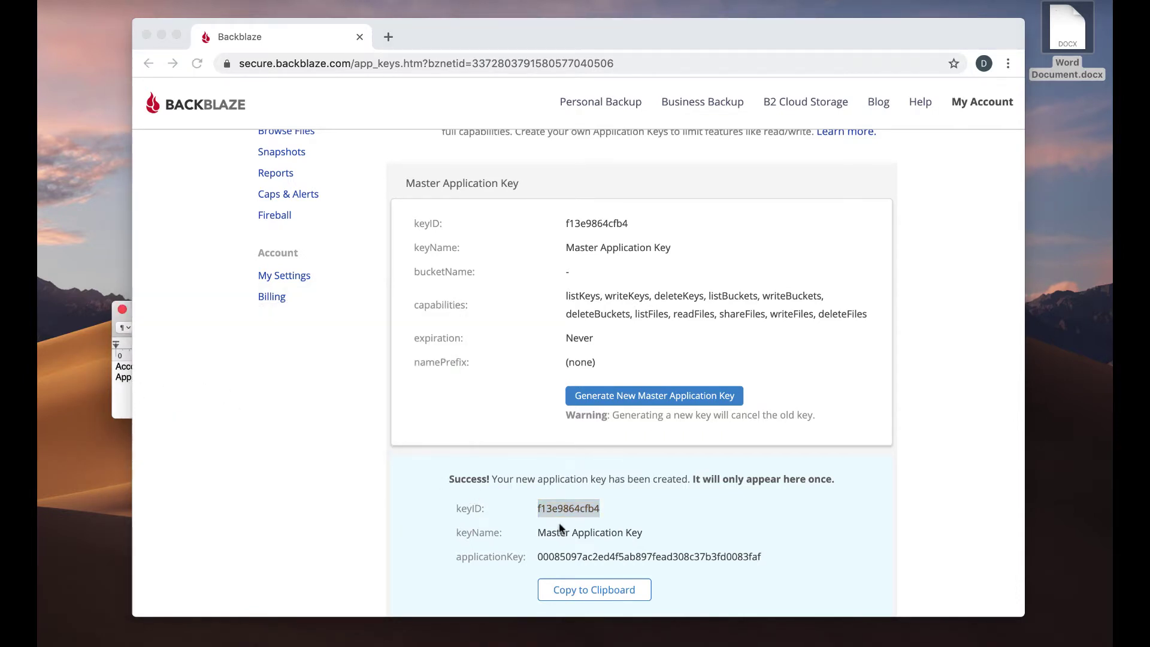
pyautogui.doubleClick(573, 560)
pyautogui.press('super+c')
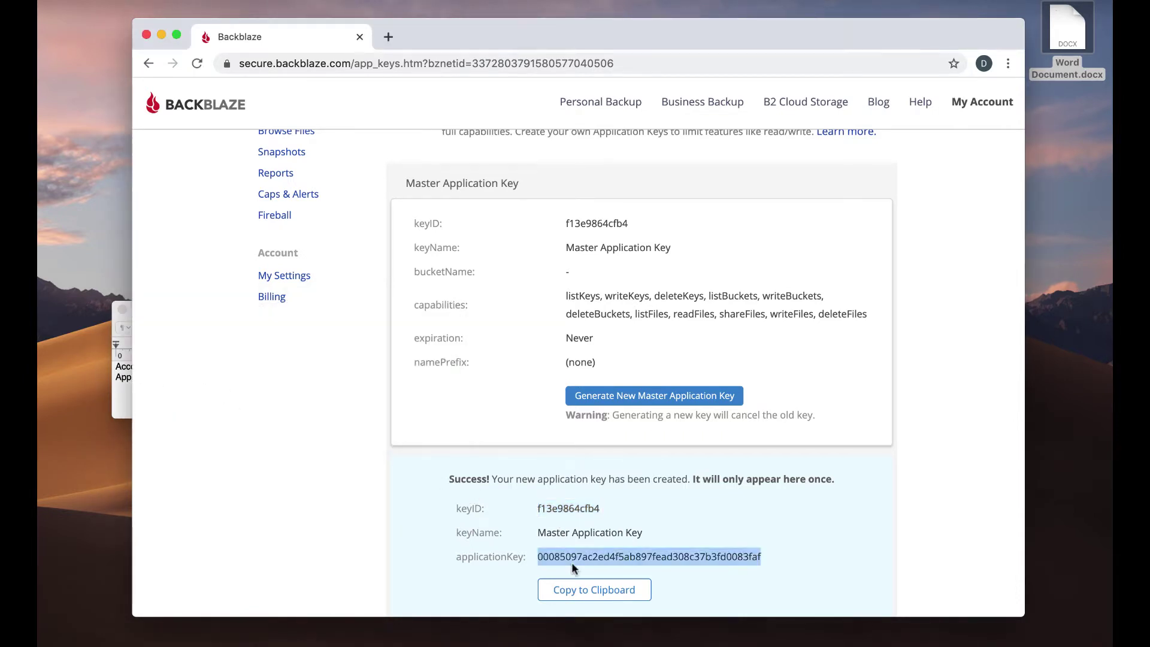
pyautogui.click(120, 400)
pyautogui.click(217, 391)
pyautogui.press('super+v')
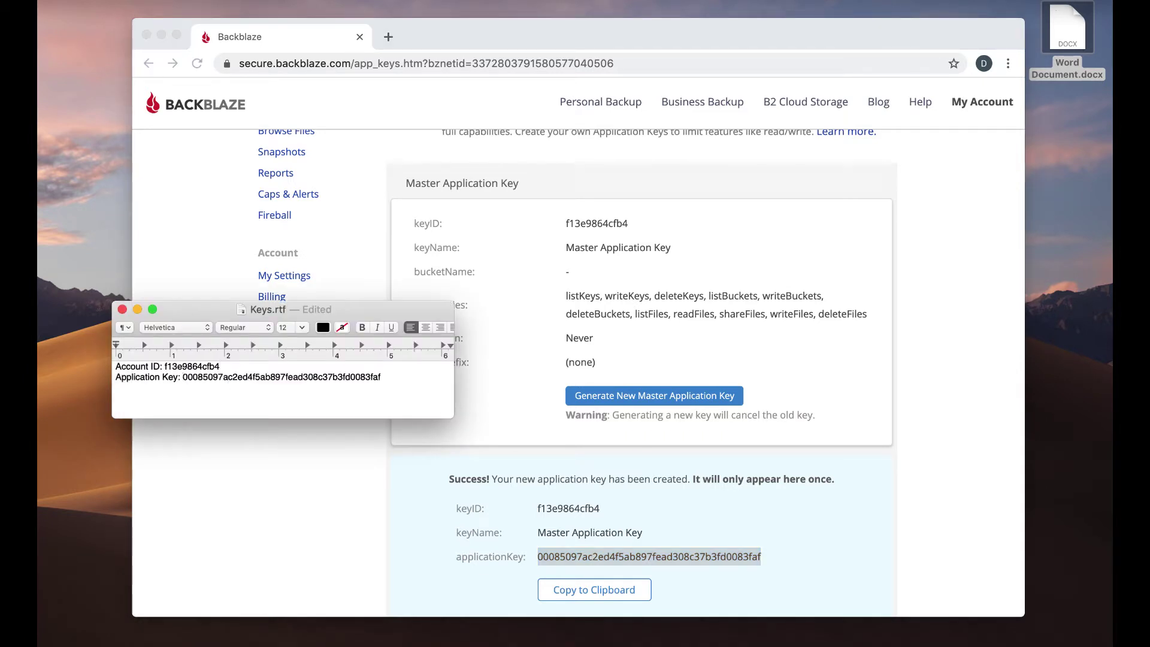
pyautogui.press('super+s')
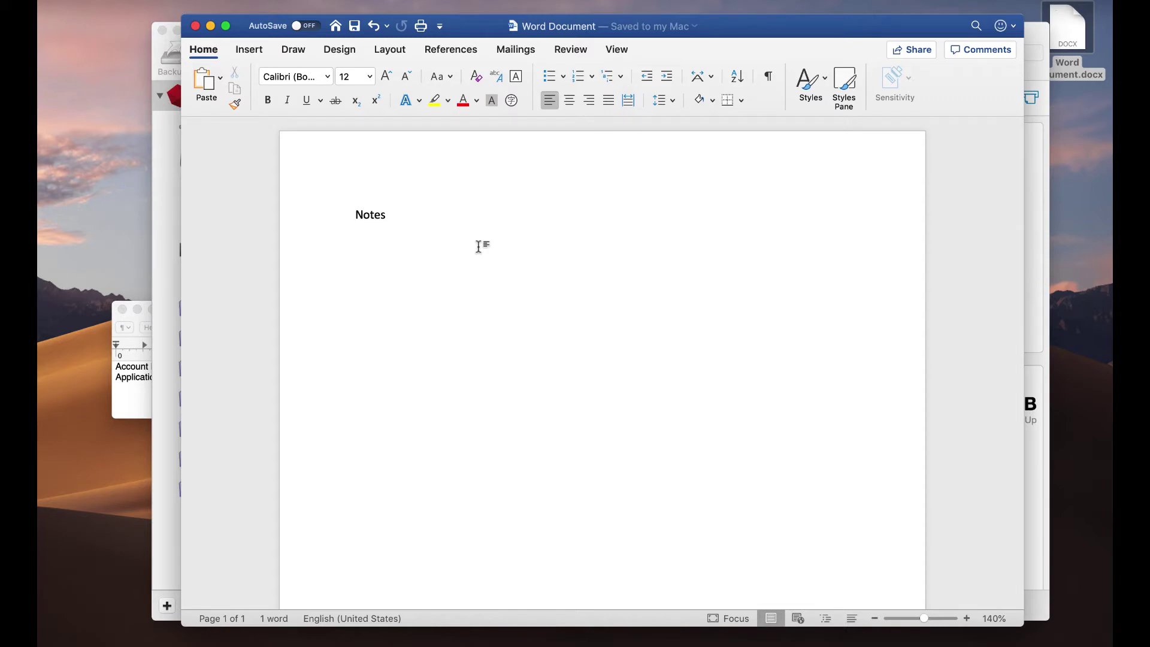
# Add the line "Let's back this up." under the Notes heading and save the document
pyautogui.press('Return')
pyautogui.write("Let's back thi")
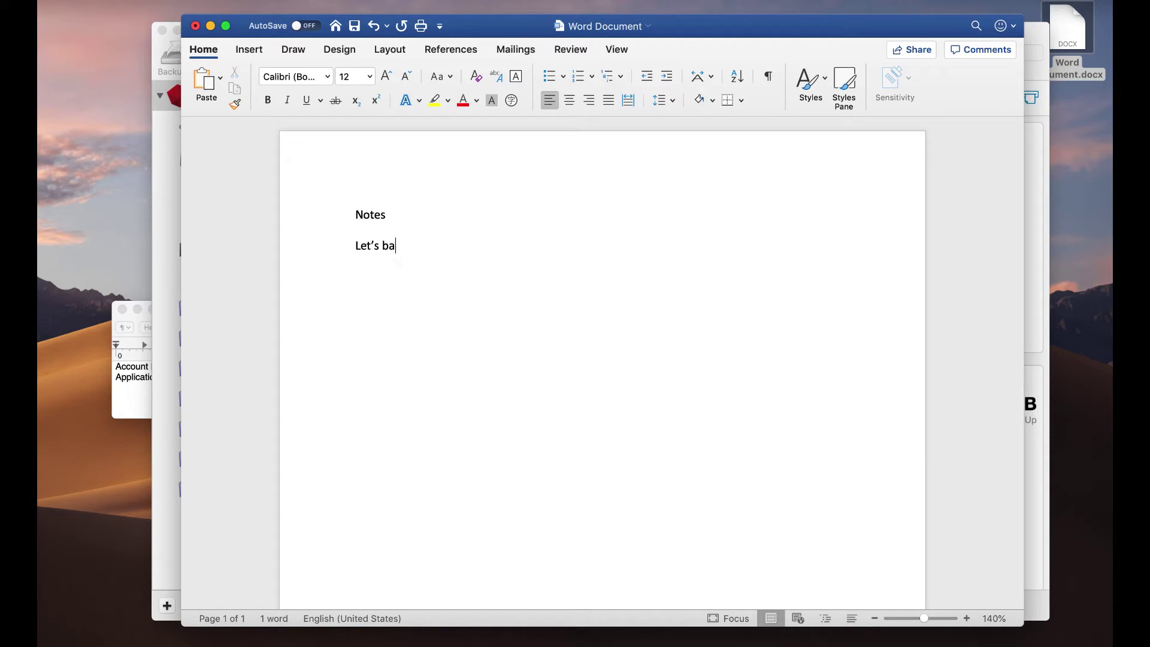
pyautogui.write('s up.')
pyautogui.press('super+s')
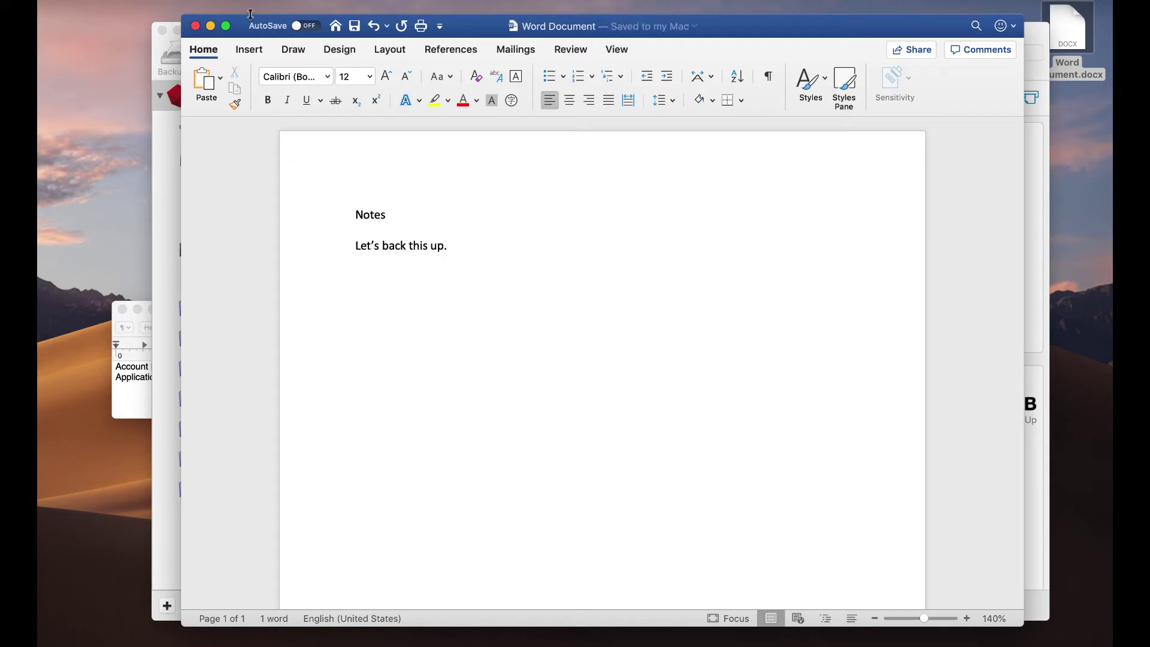
# Close the Word document and start a custom Retrospect backup with the Desktop as source
pyautogui.click(195, 25)
pyautogui.click(352, 206)
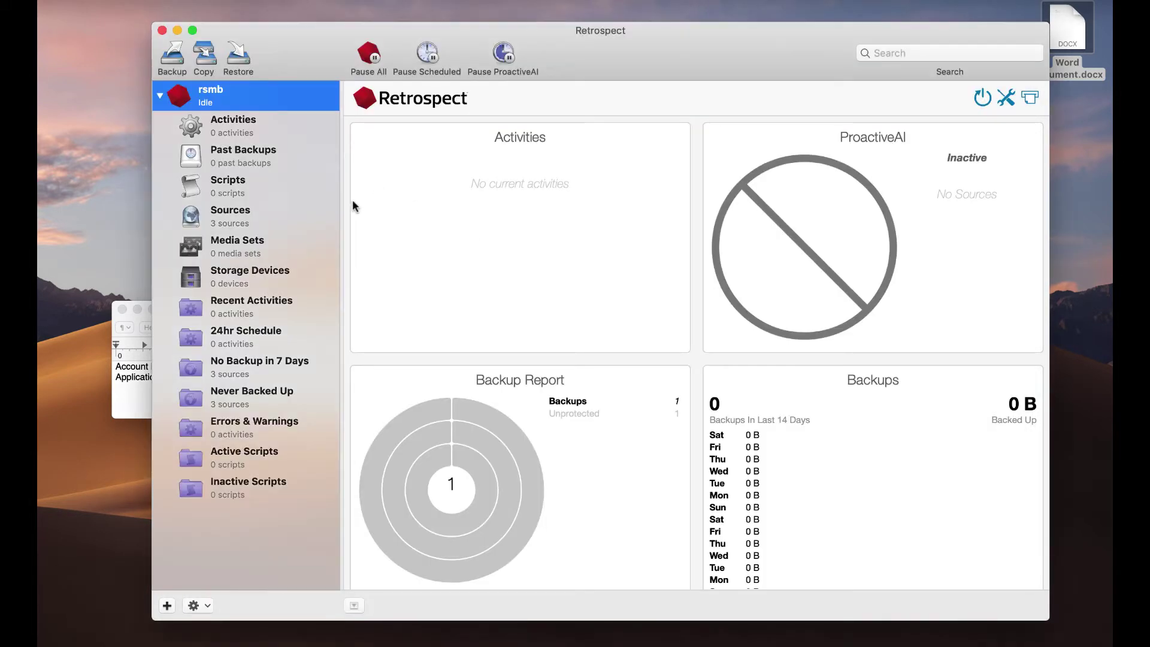
pyautogui.click(172, 62)
pyautogui.click(414, 416)
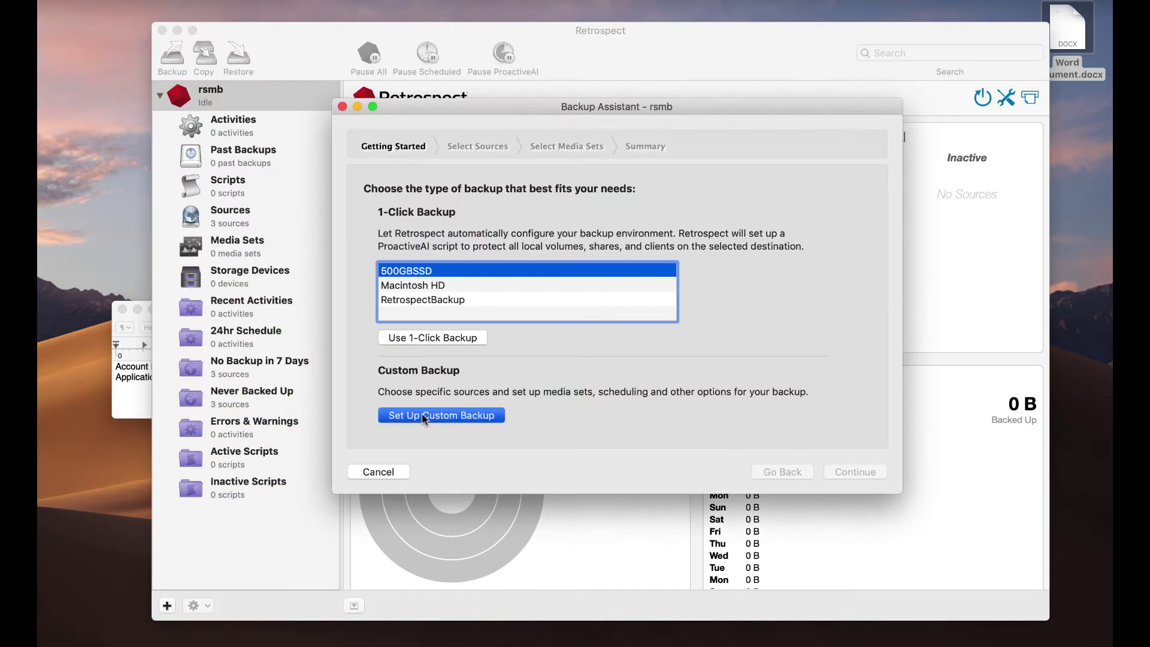
pyautogui.click(379, 294)
pyautogui.click(853, 472)
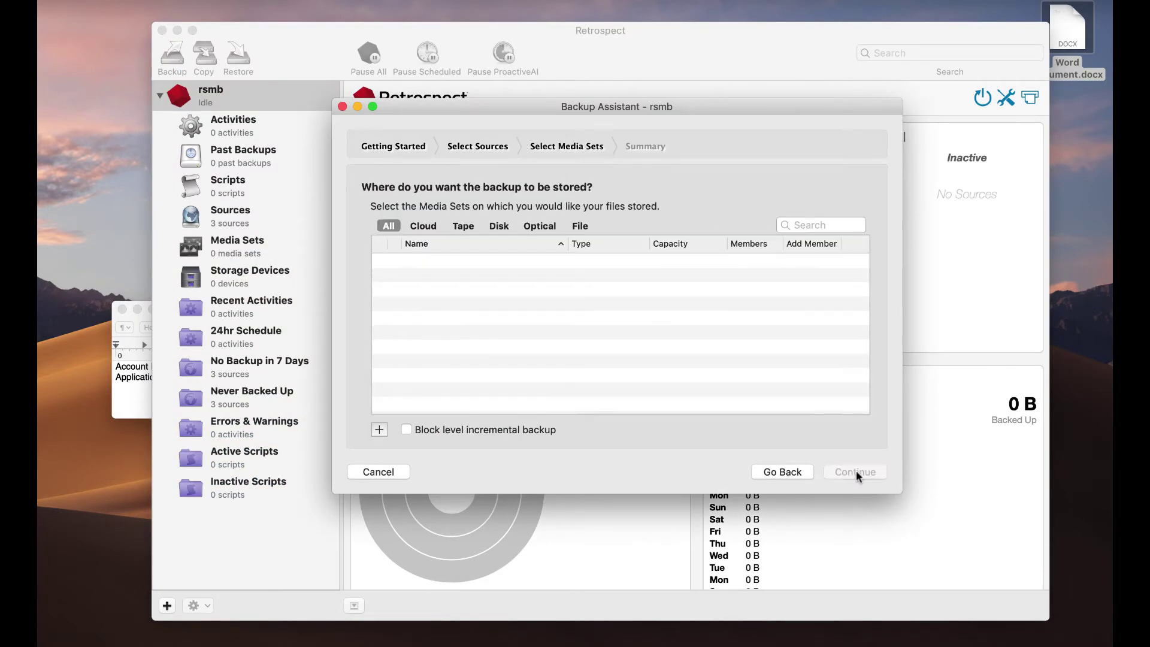
# Create a new cloud media set named "Backblaze B2" with AES-256 encryption and a confirmed password
pyautogui.click(379, 430)
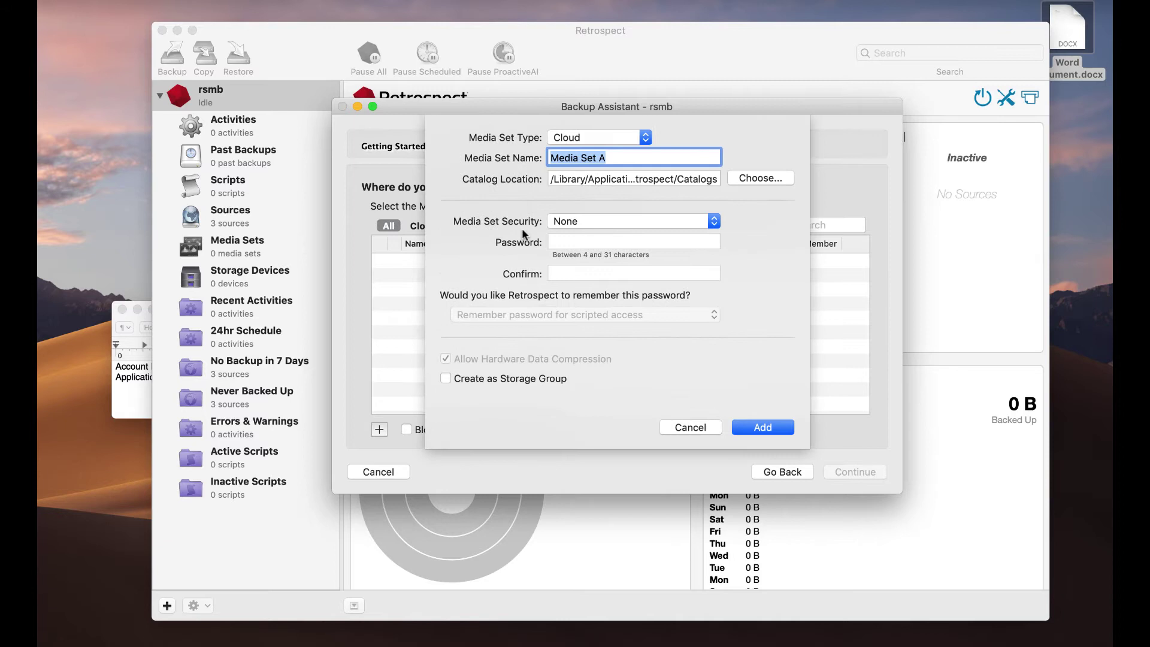
pyautogui.write('Backblaze B2')
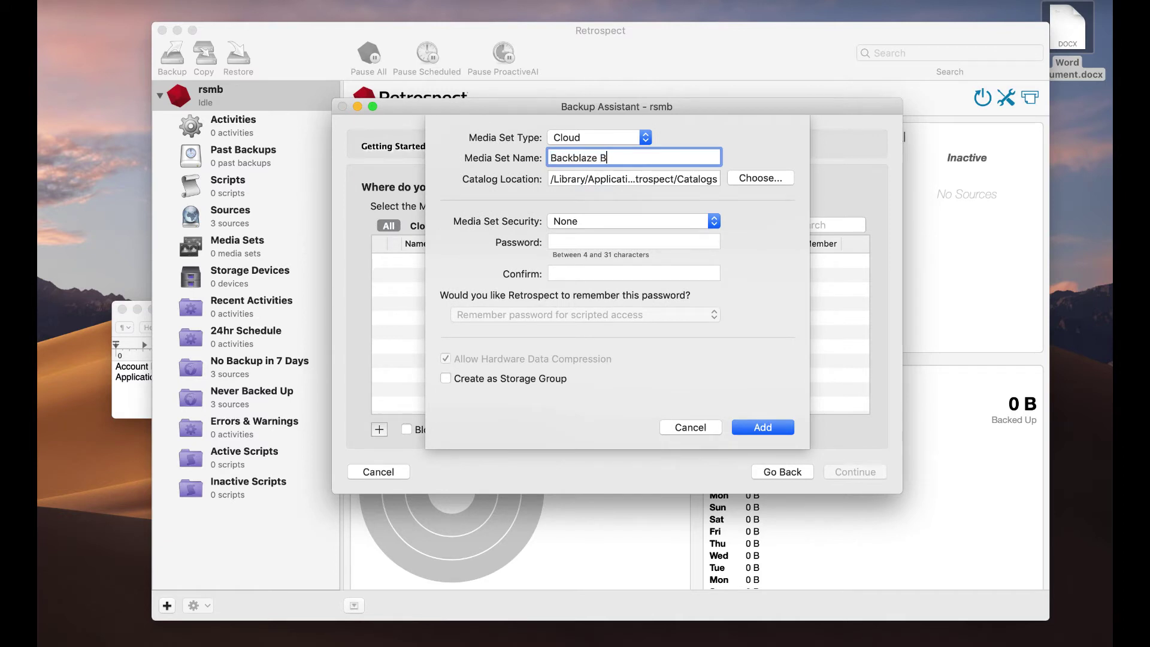
pyautogui.click(595, 222)
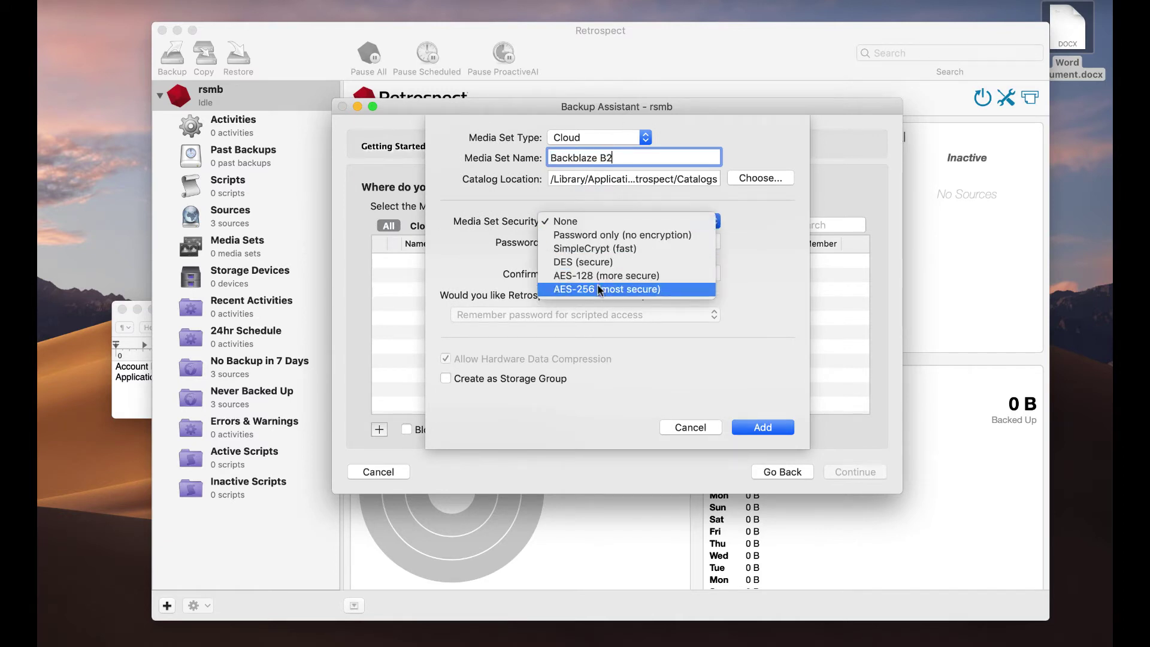
pyautogui.click(593, 285)
pyautogui.click(592, 240)
pyautogui.write('••••••••••••••••')
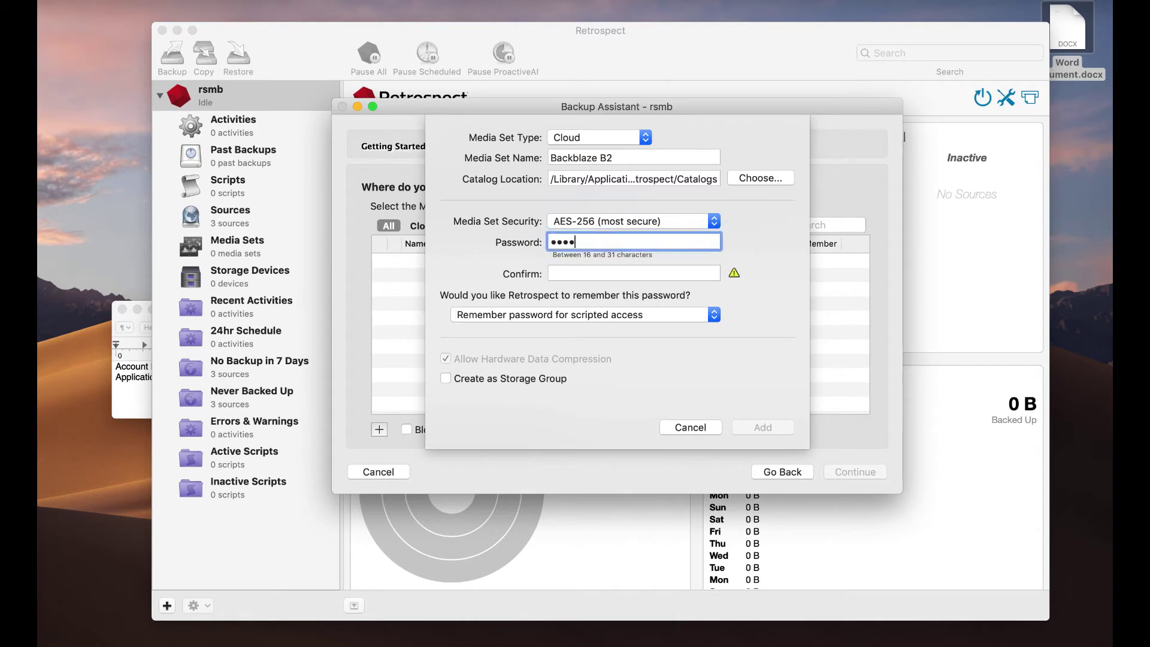
pyautogui.press('Tab')
pyautogui.write('••••••••••••••••')
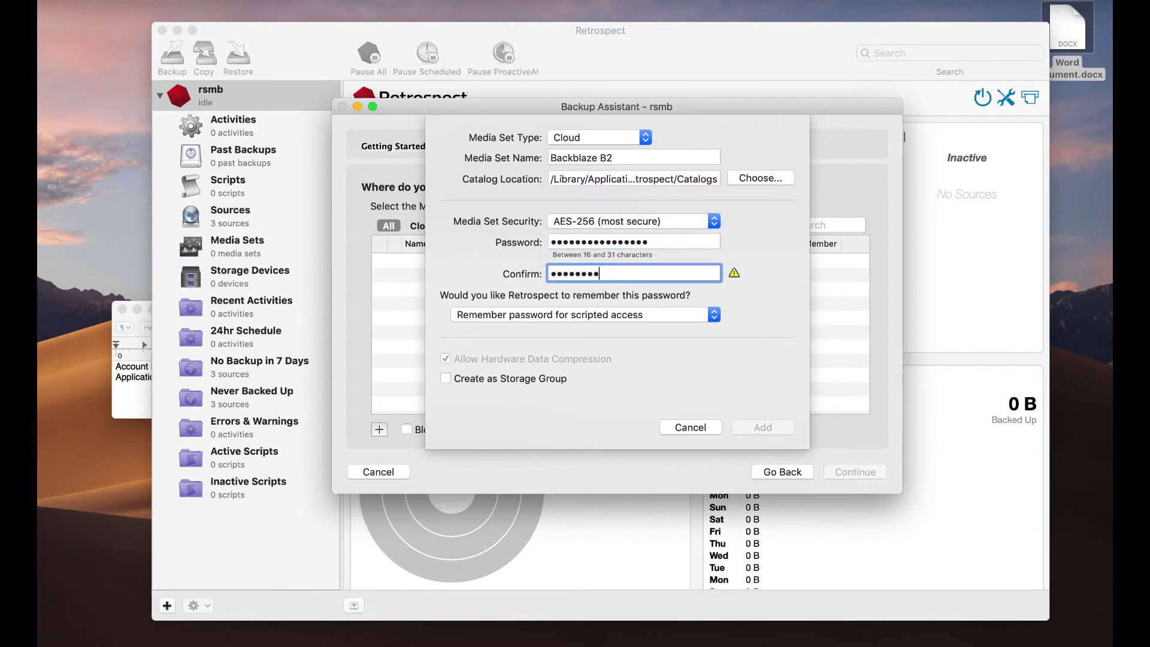
pyautogui.click(786, 427)
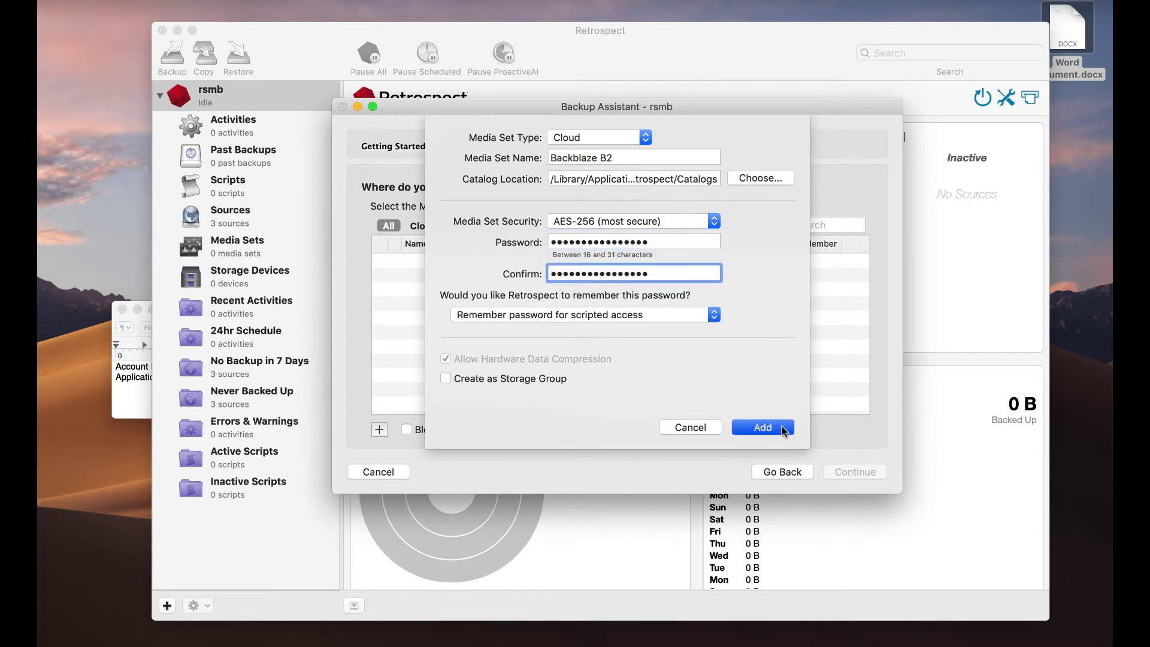
# Set the member type to Backblaze B2 and paste the Account ID from the Keys note
pyautogui.click(539, 137)
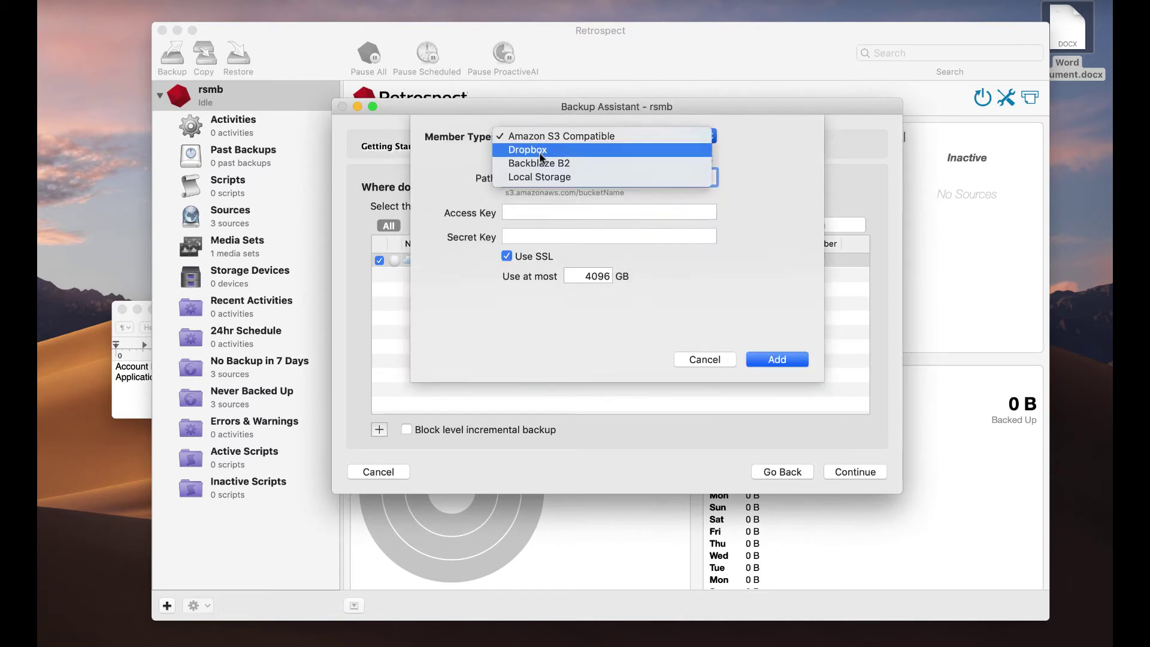
pyautogui.click(538, 162)
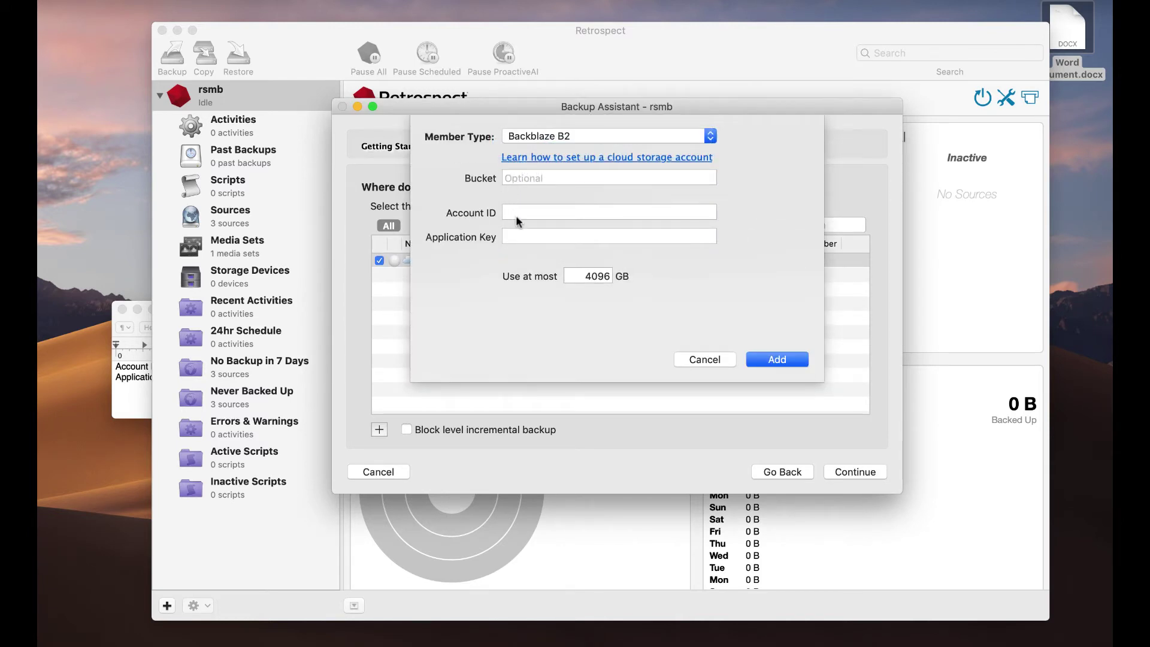
pyautogui.click(123, 383)
pyautogui.doubleClick(186, 366)
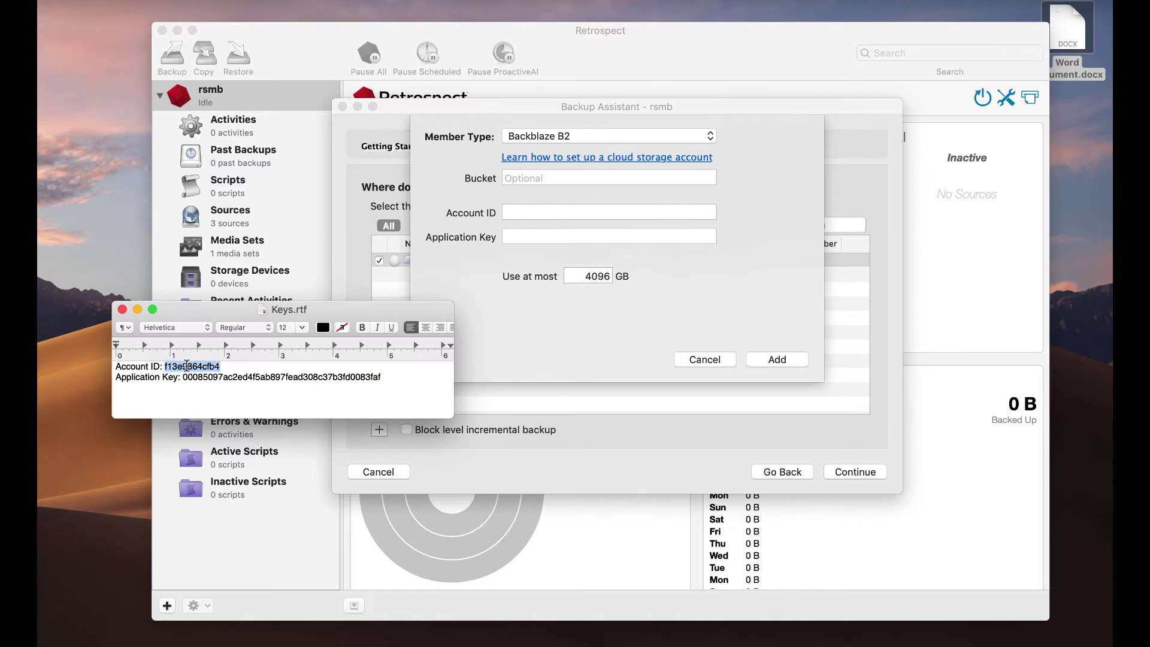
pyautogui.press('cmd+c')
pyautogui.click(526, 207)
pyautogui.press('cmd+v')
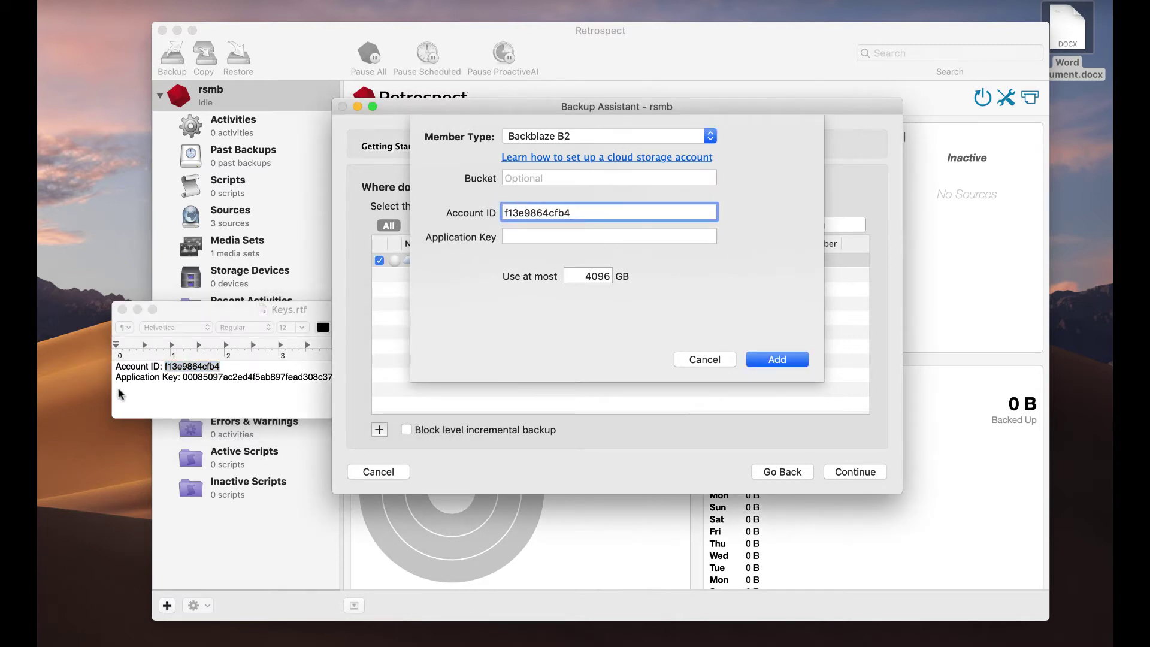
# Paste the Application Key, create the new bucket, and add the Backblaze B2 member to the media set
pyautogui.click(198, 383)
pyautogui.moveTo(183, 377); pyautogui.dragTo(403, 377)
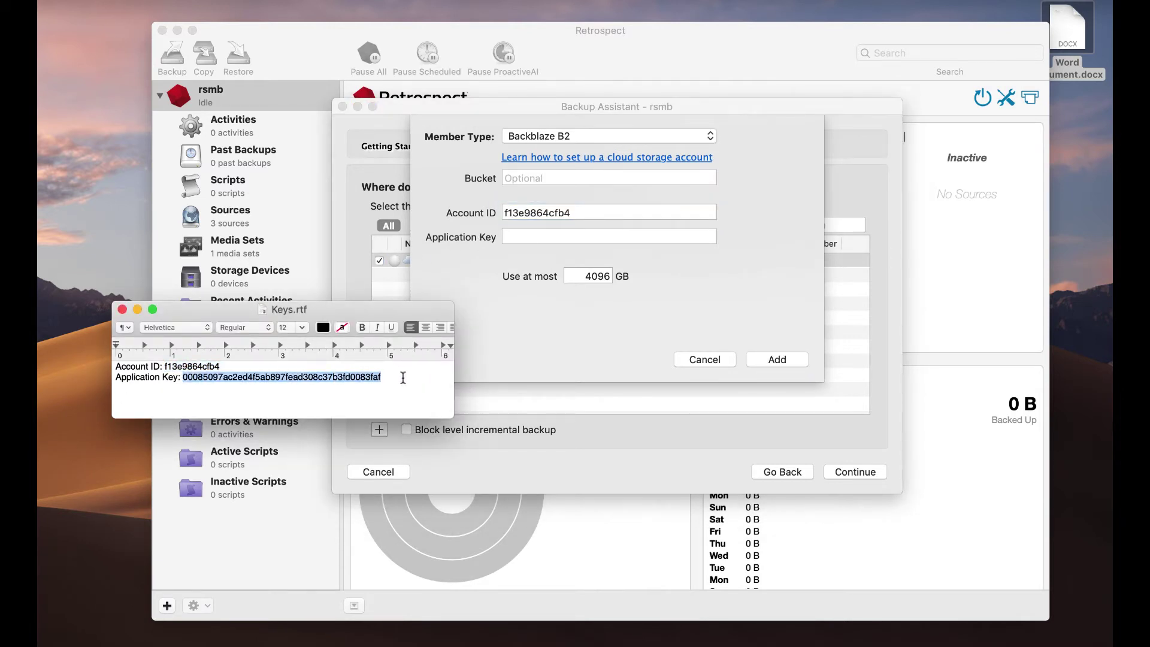
pyautogui.press('cmd+c')
pyautogui.click(557, 237)
pyautogui.press('super+v')
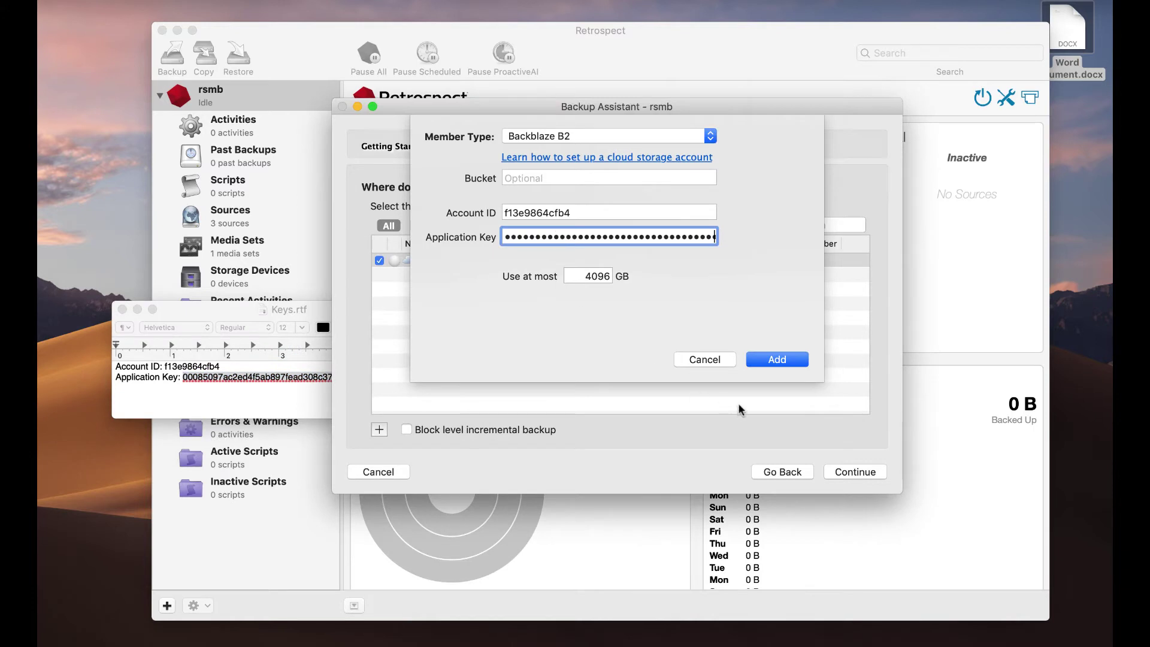
pyautogui.click(778, 358)
pyautogui.click(767, 269)
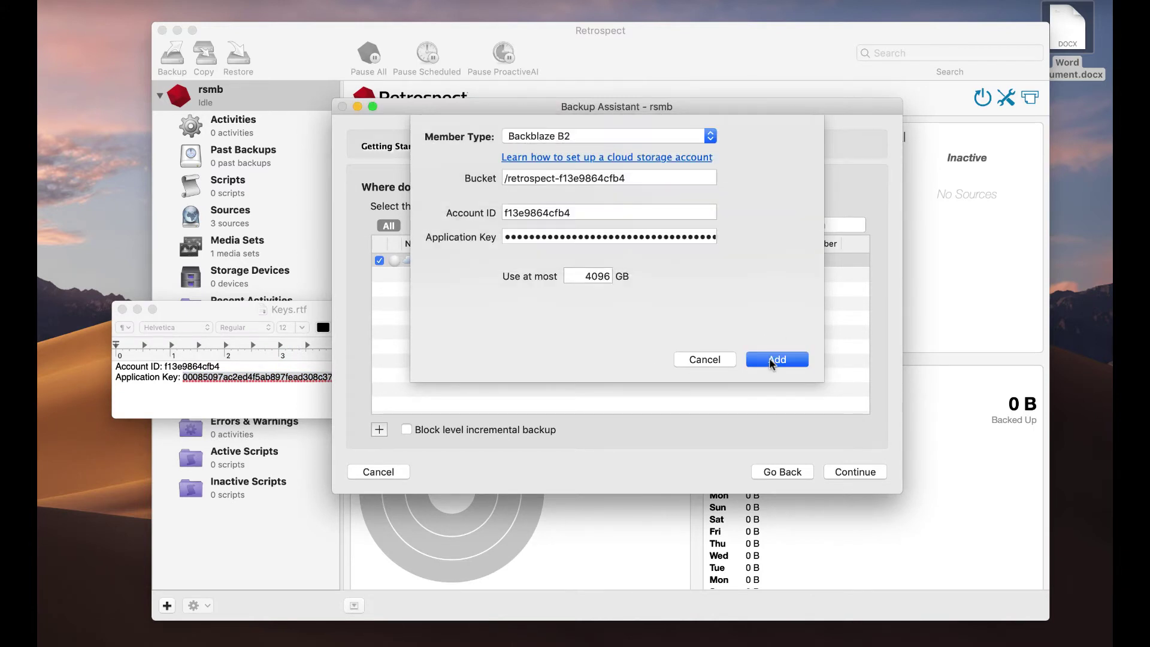
pyautogui.click(769, 357)
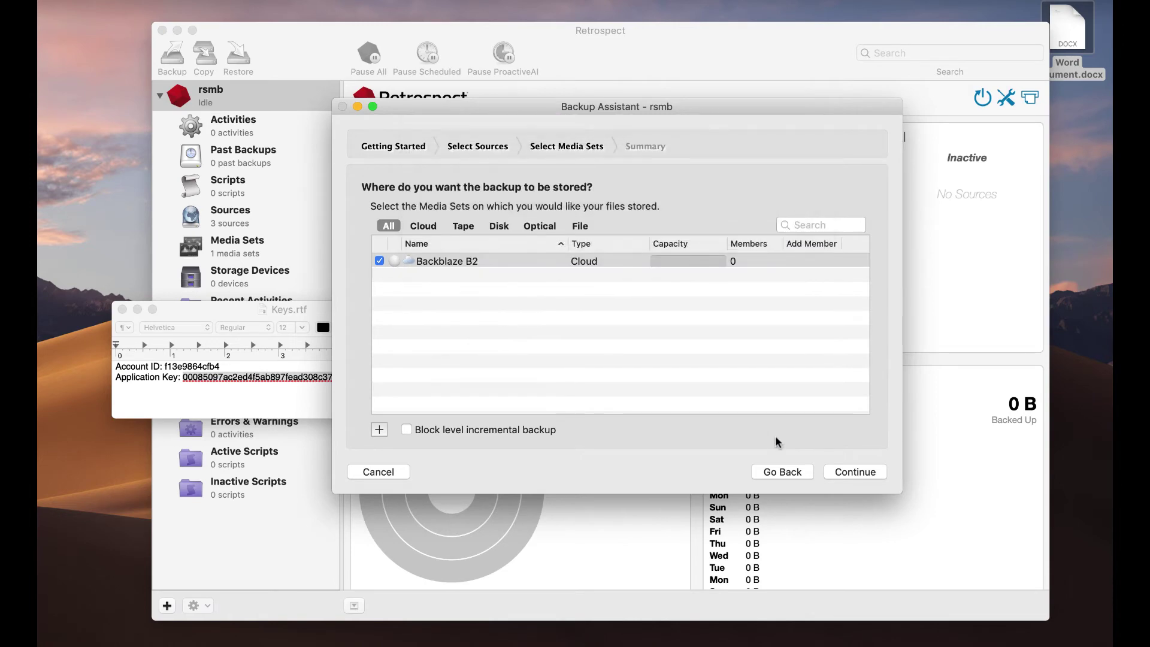
pyautogui.click(840, 473)
# Start the Desktop backup to Backblaze B2 now and follow its progress in Activities
pyautogui.click(841, 473)
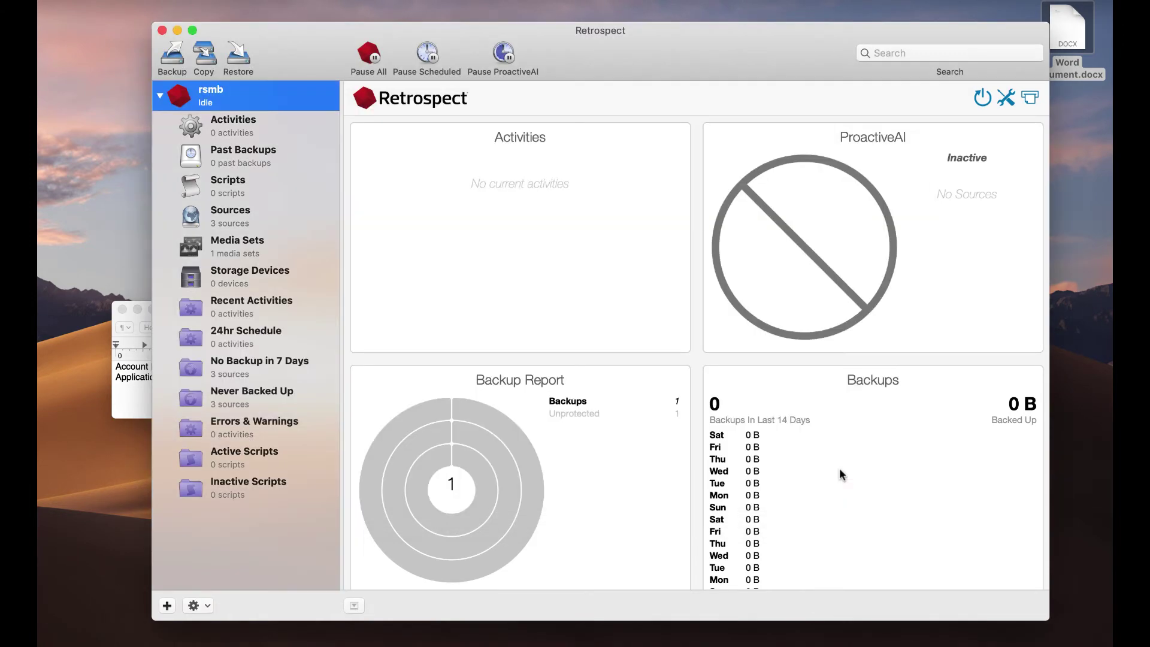
pyautogui.click(283, 128)
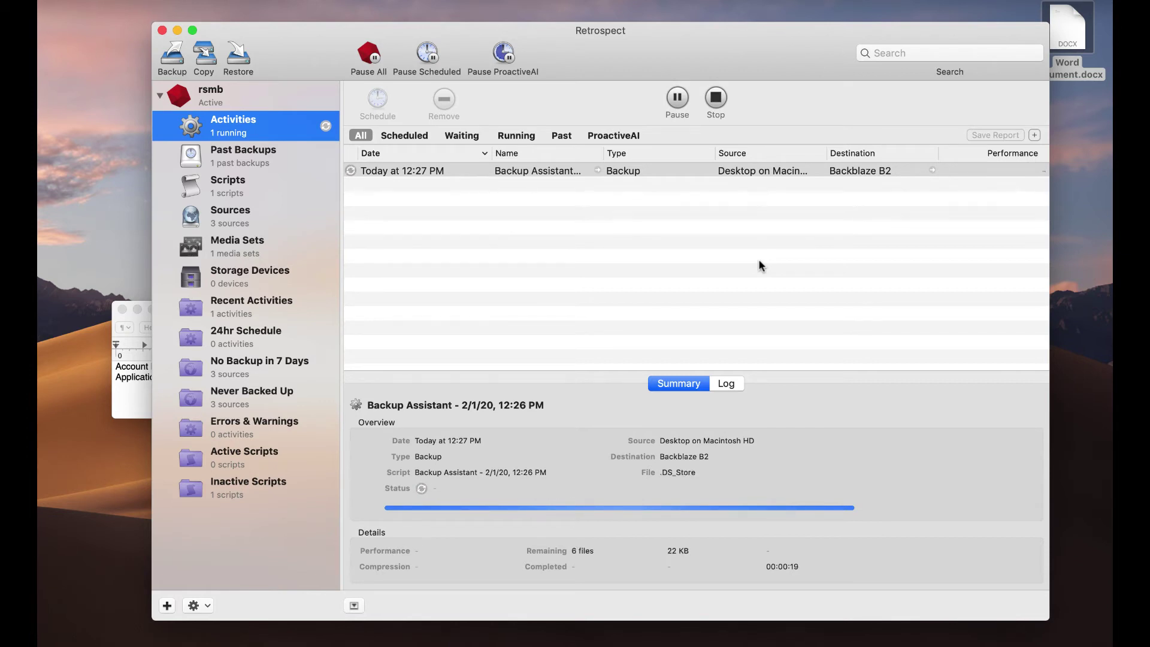
# Move the Word document on the desktop to the Trash
pyautogui.click(1082, 123)
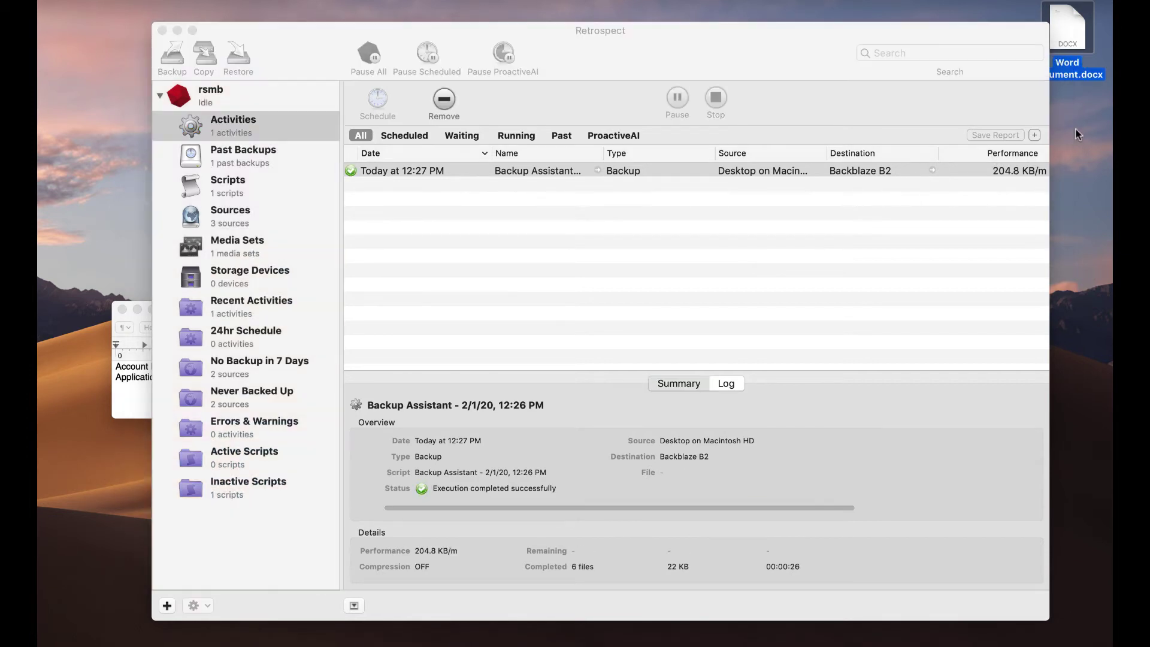
pyautogui.click(1074, 43)
pyautogui.press('super+BackSpace')
# Restore selected files from the Backblaze B2 Desktop backup to the Desktop, always overwriting, starting now
pyautogui.click(552, 260)
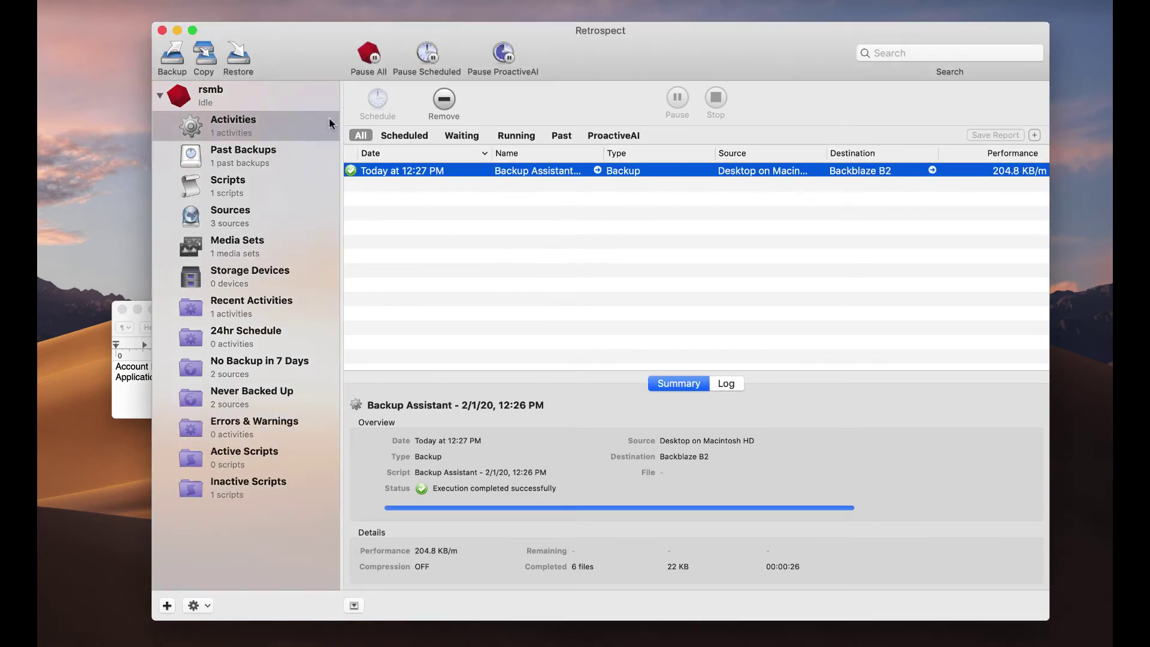
pyautogui.click(240, 65)
pyautogui.click(827, 494)
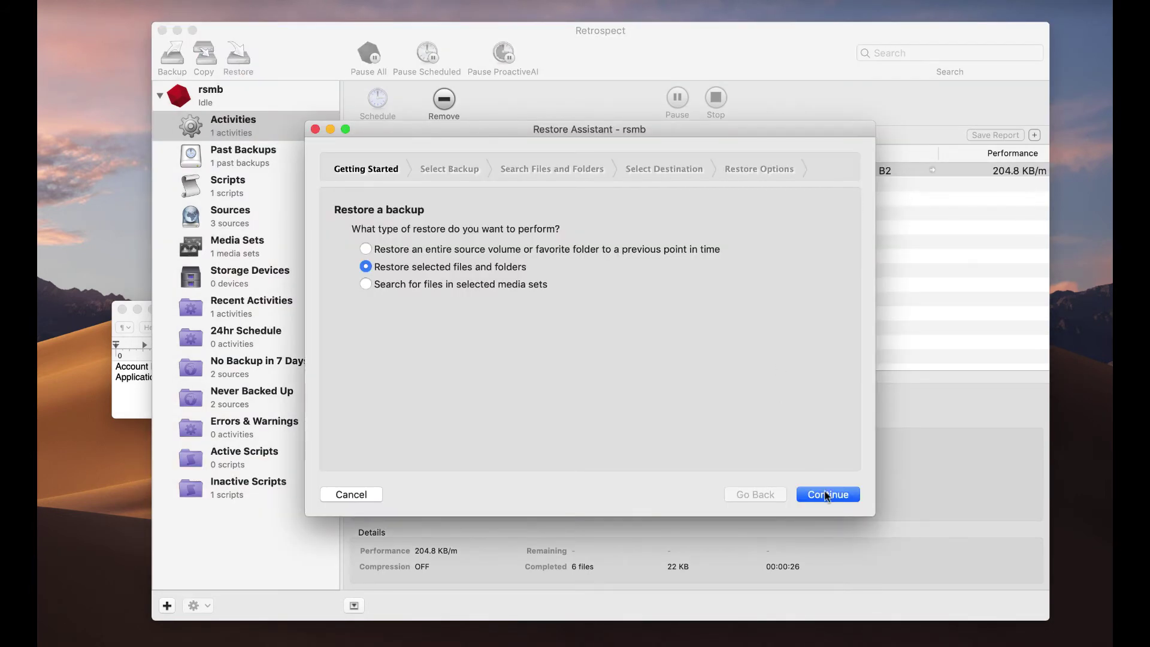
pyautogui.click(354, 287)
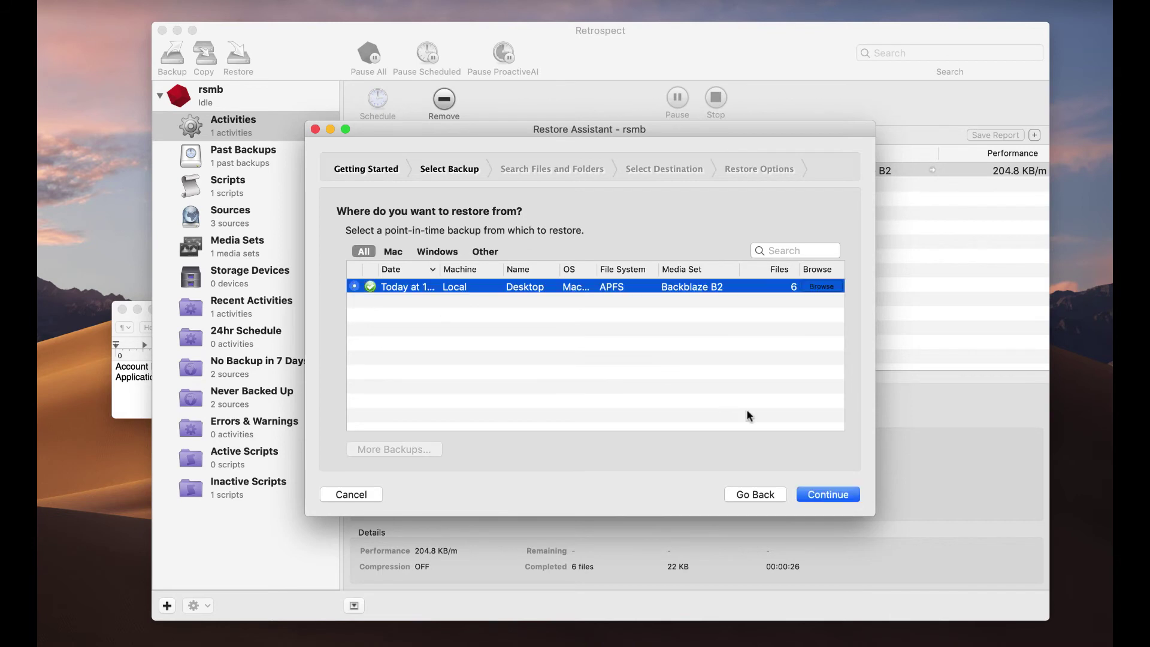
pyautogui.click(830, 496)
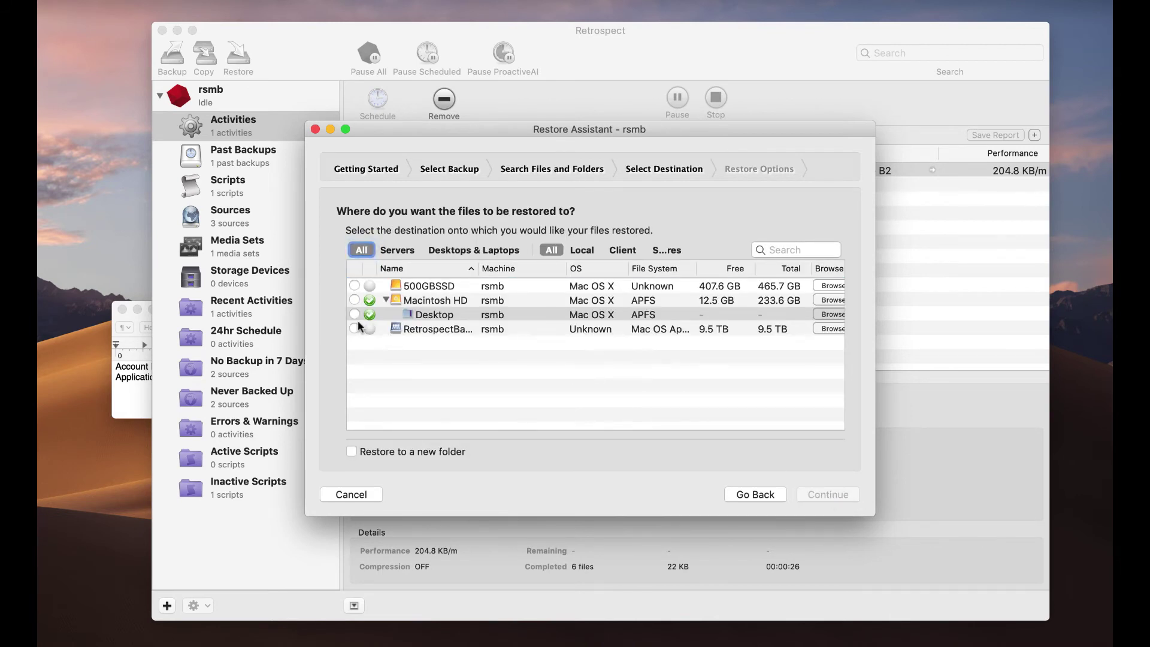
pyautogui.click(354, 315)
pyautogui.click(825, 495)
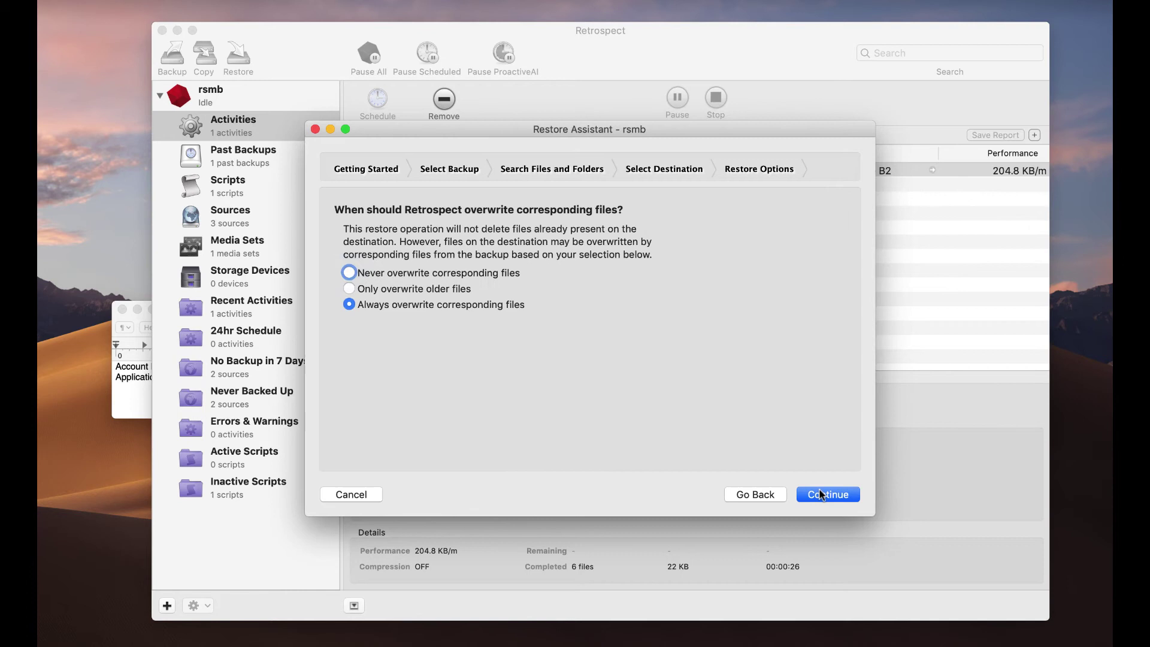
pyautogui.click(822, 495)
pyautogui.click(821, 495)
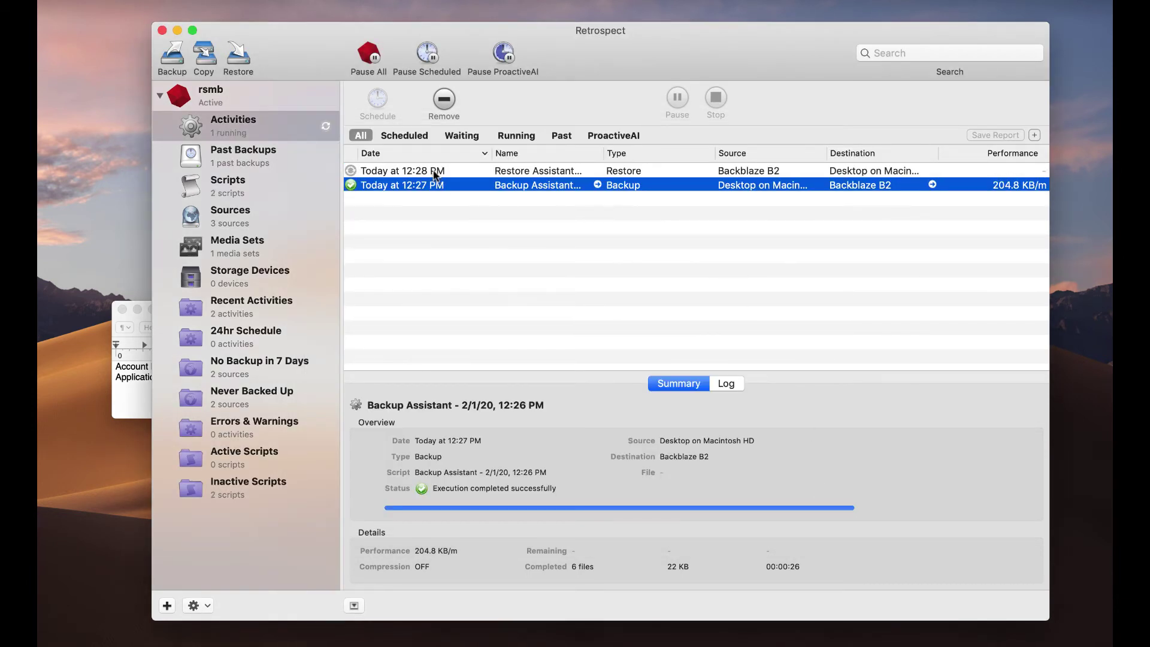
# Select the Restore Assistant activity to follow it until execution completes successfully
pyautogui.click(435, 172)
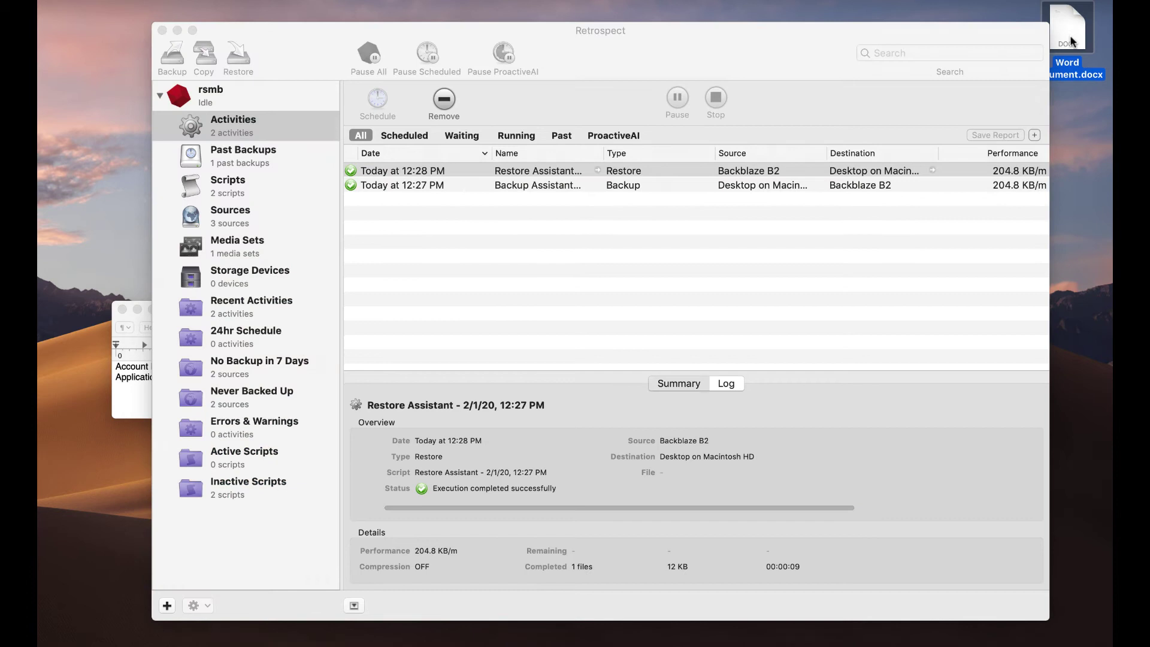
# Open the restored Word Document.docx from the desktop and check it still reads Notes and "Let's back this up."
pyautogui.doubleClick(1070, 35)
pyautogui.click(557, 299)
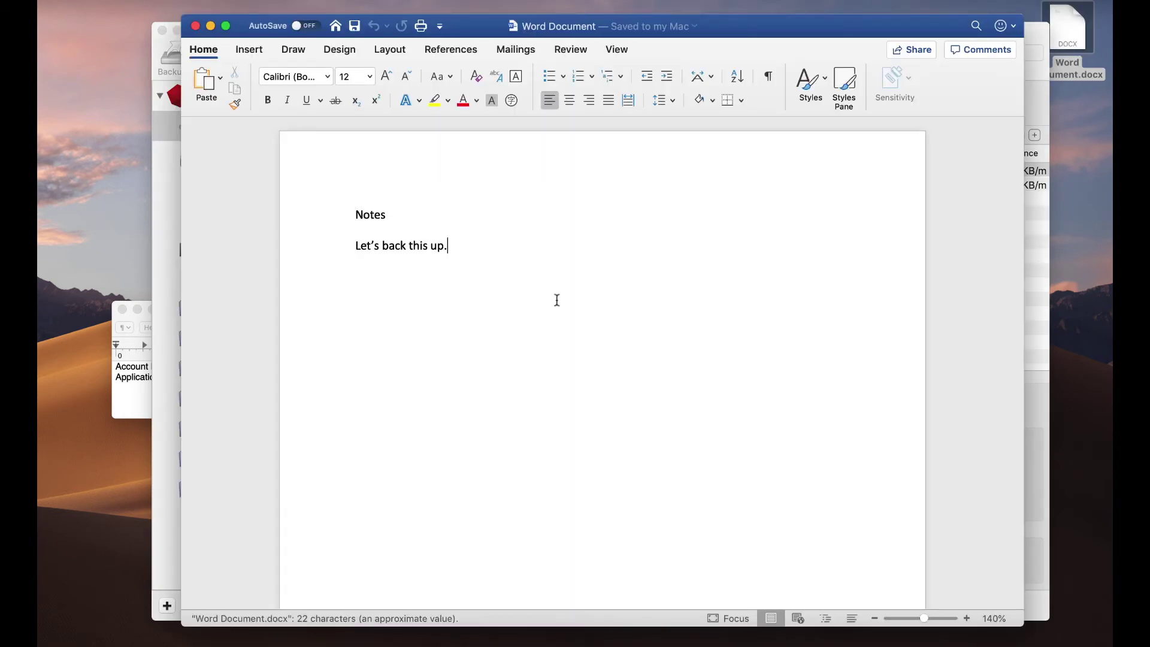